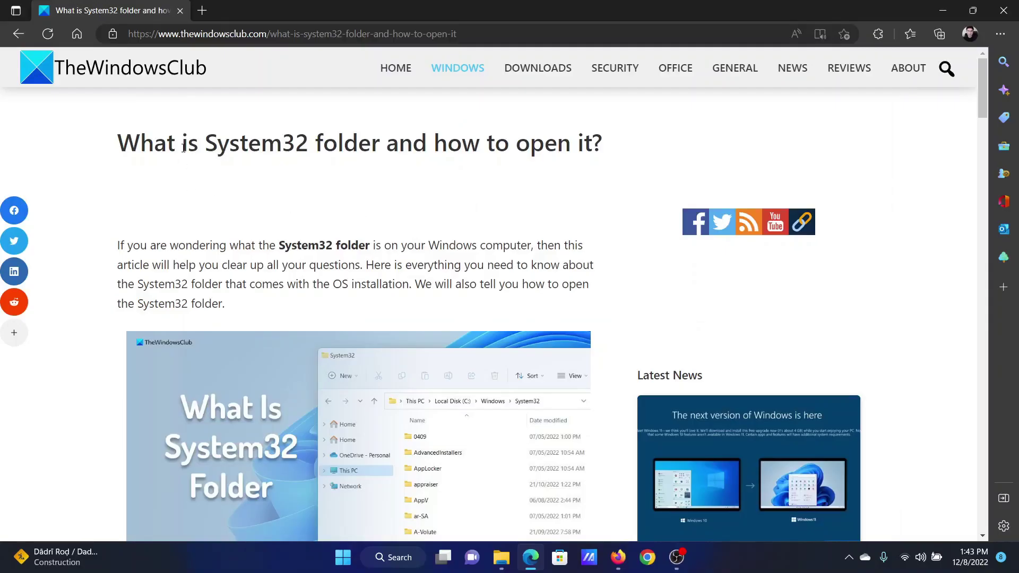
- Read the System32 article to its opening methods, briefly highlighting the title and 'System32'
left_click_drag(184, 145, 386, 142)
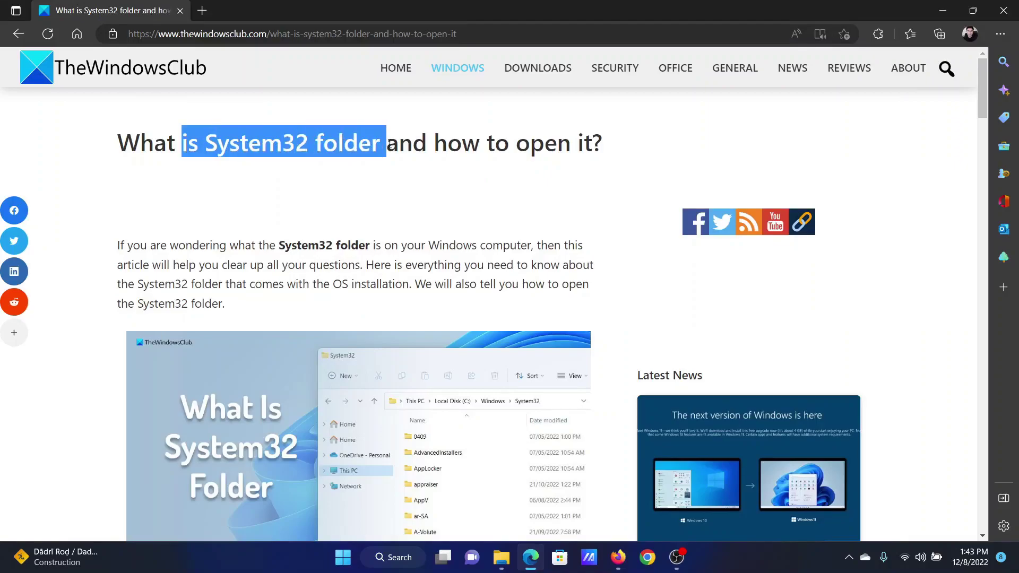
left_click(422, 233)
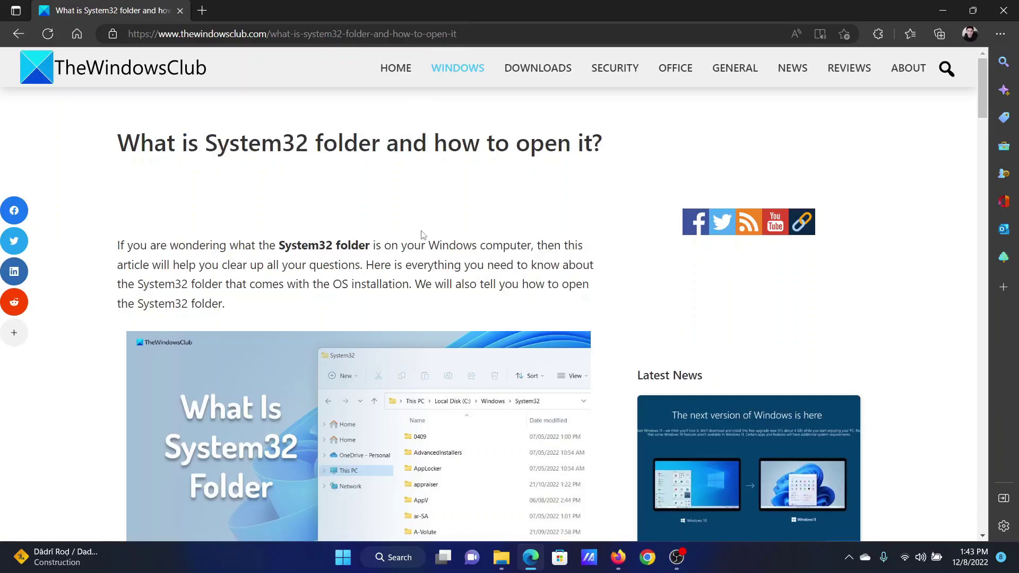
scroll(422, 233, "down", 3)
scroll(421, 233, "down", 3)
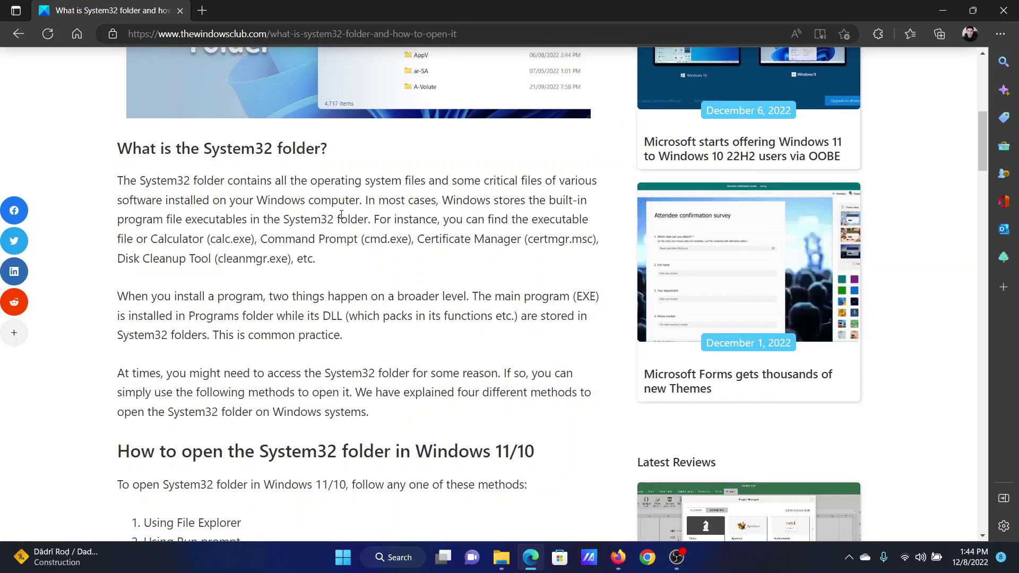
left_click_drag(297, 221, 319, 221)
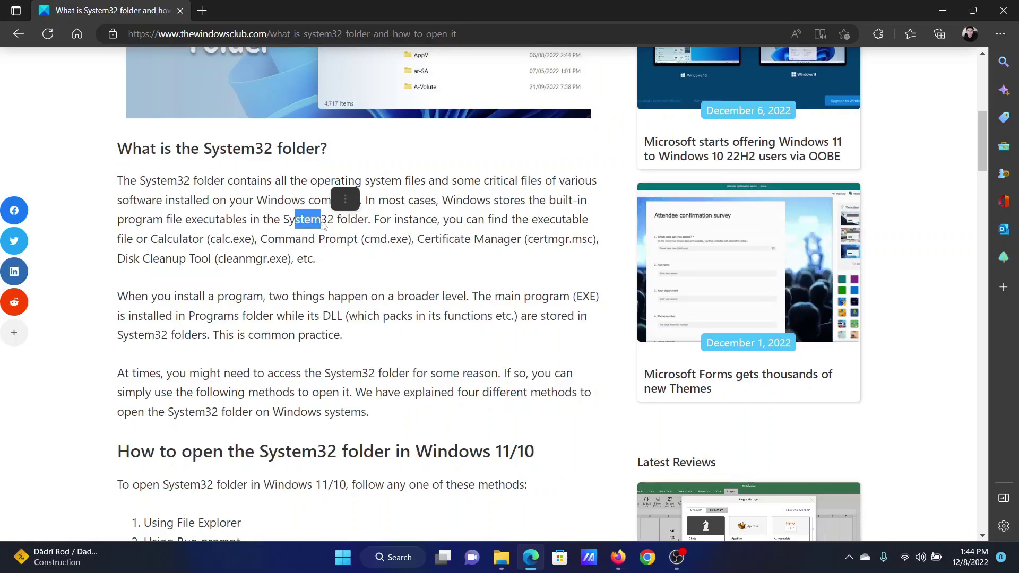
left_click(377, 363)
scroll(377, 363, "down", 4)
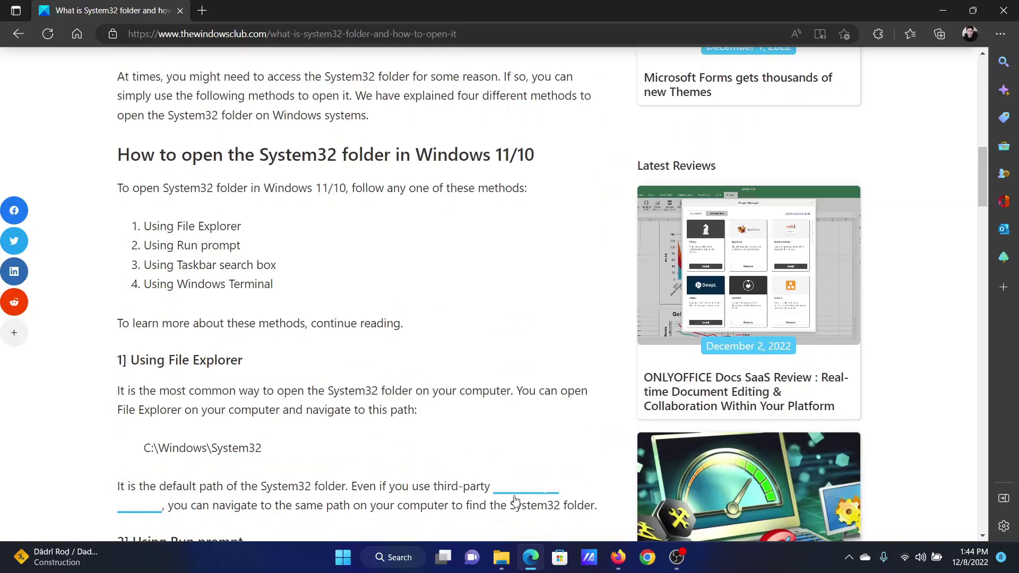
- Browse This PC > OS (C:) > Windows > System32, then close that Explorer window
left_click(501, 557)
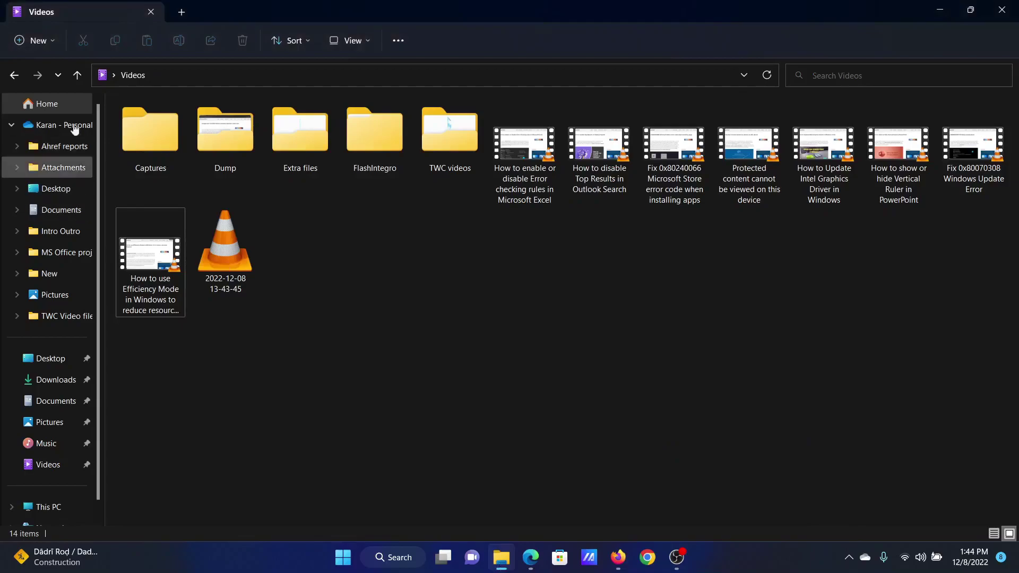
scroll(59, 371, "down", 1)
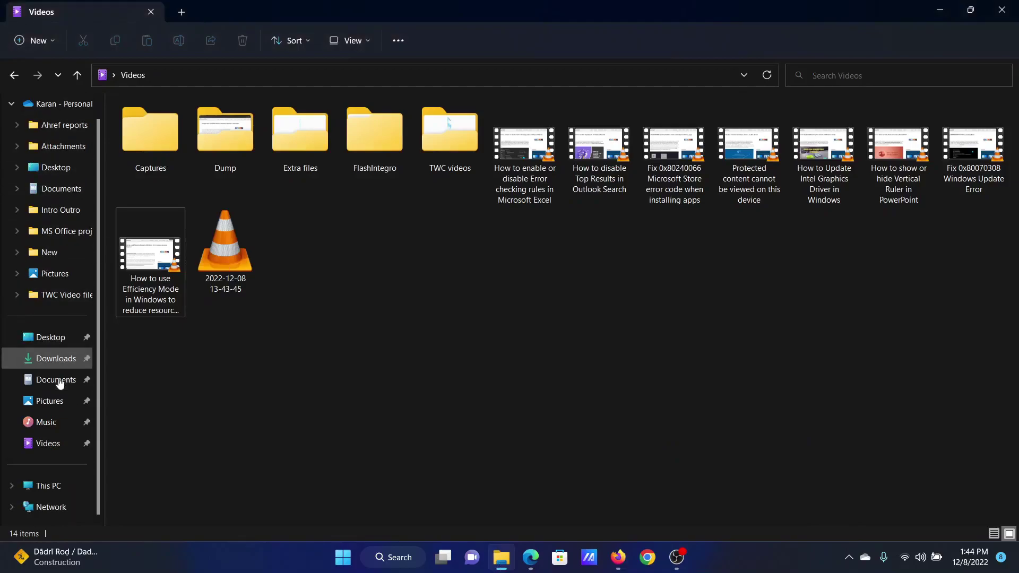
left_click(56, 487)
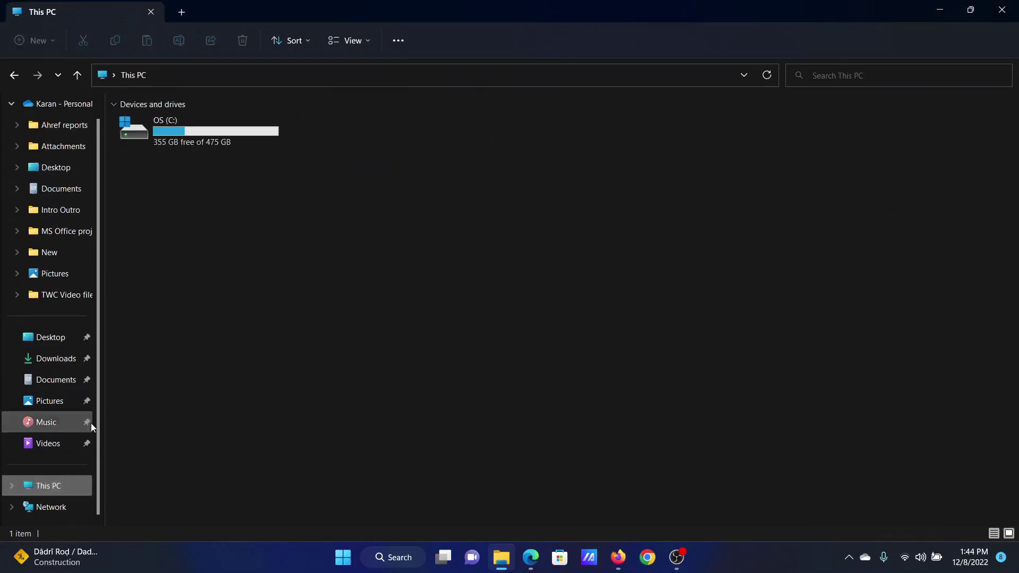
double_click(200, 130)
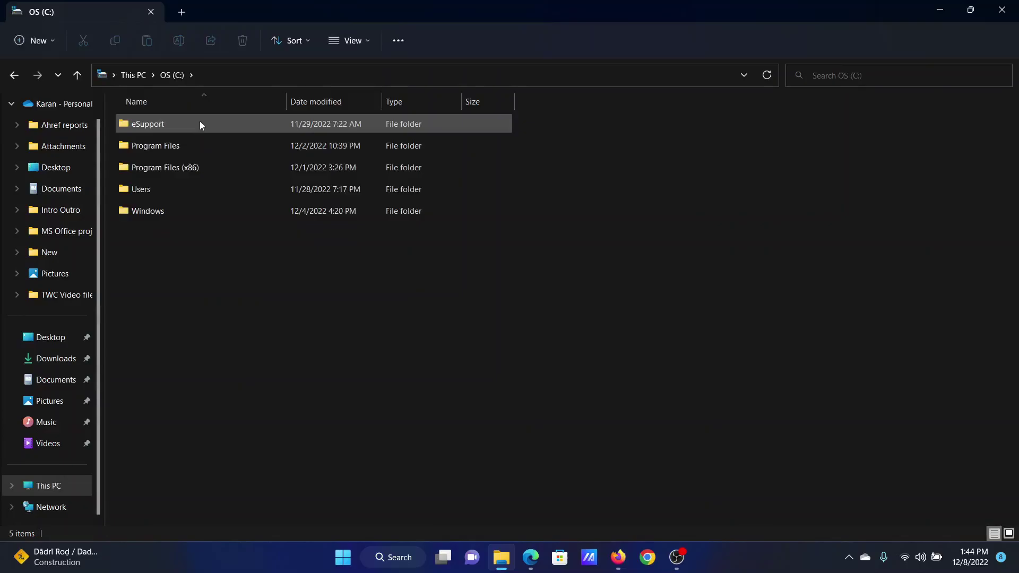
double_click(163, 211)
scroll(183, 223, "down", 10)
scroll(182, 228, "down", 8)
scroll(182, 229, "down", 10)
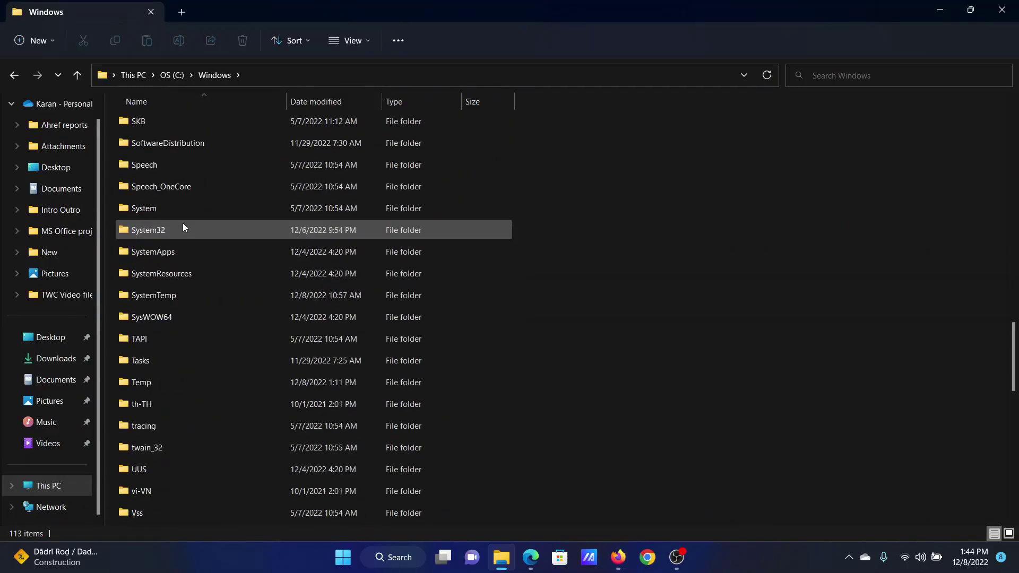
scroll(183, 228, "down", 6)
scroll(182, 227, "up", 3)
scroll(182, 227, "up", 3)
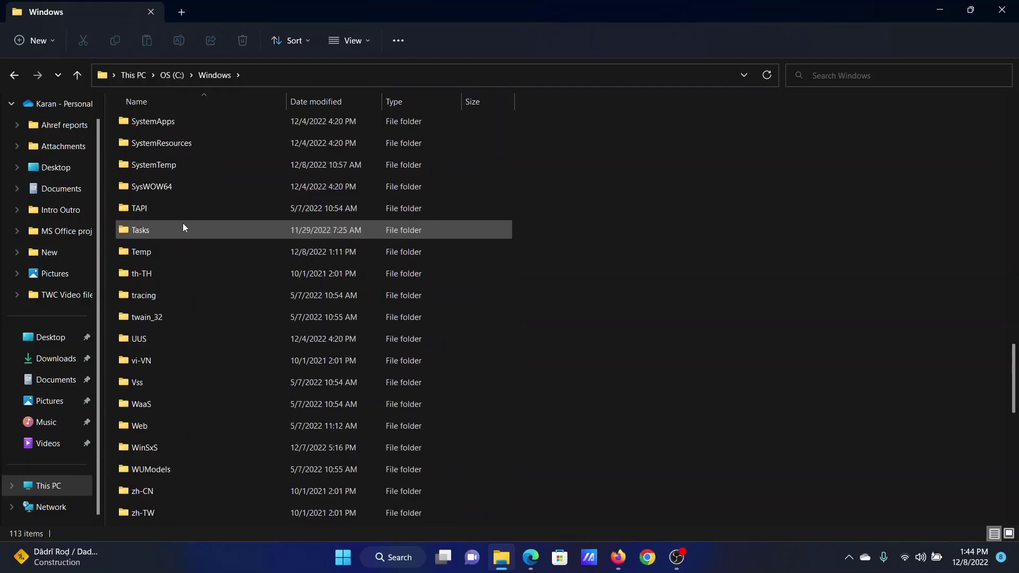
scroll(183, 181, "up", 1)
double_click(187, 169)
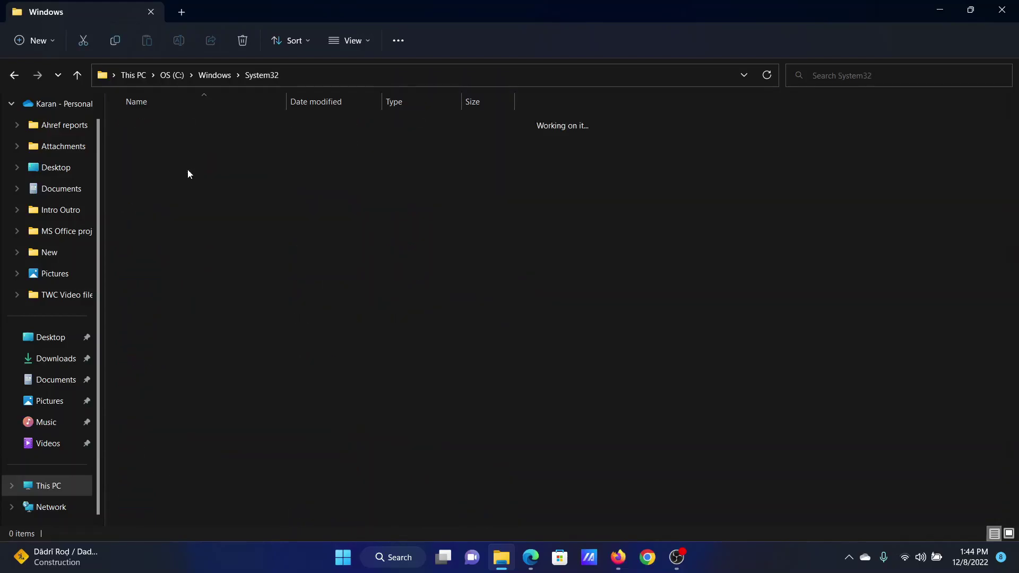
left_click(1002, 9)
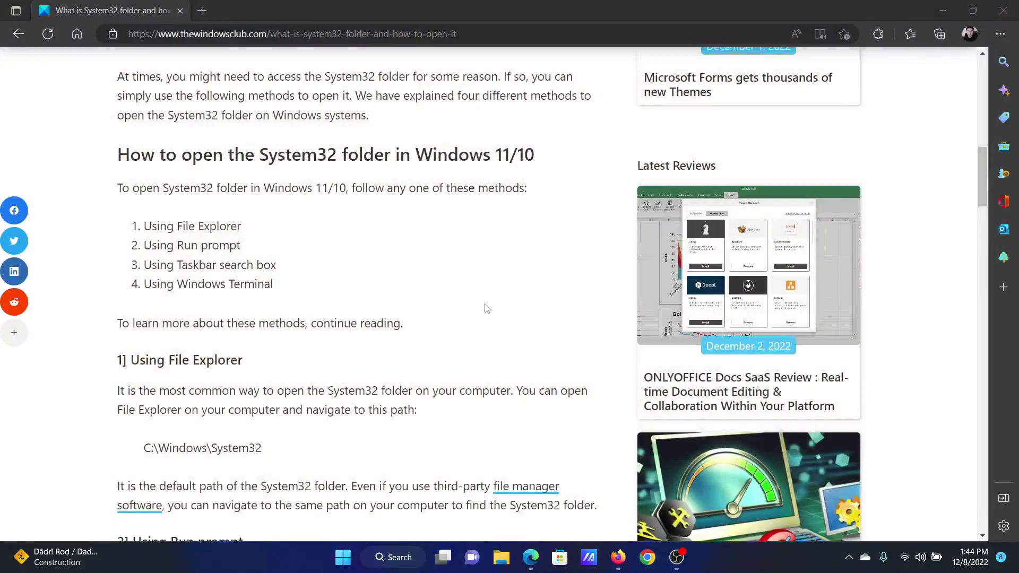
- Run C:\Windows\System32 from the Win+R dialog to open the folder
key("super+r")
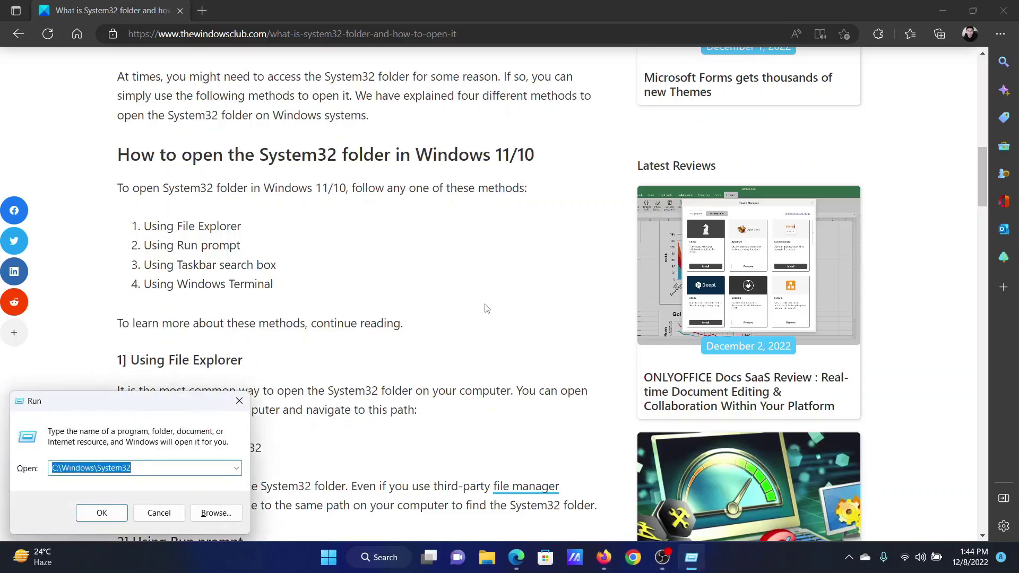
key("End")
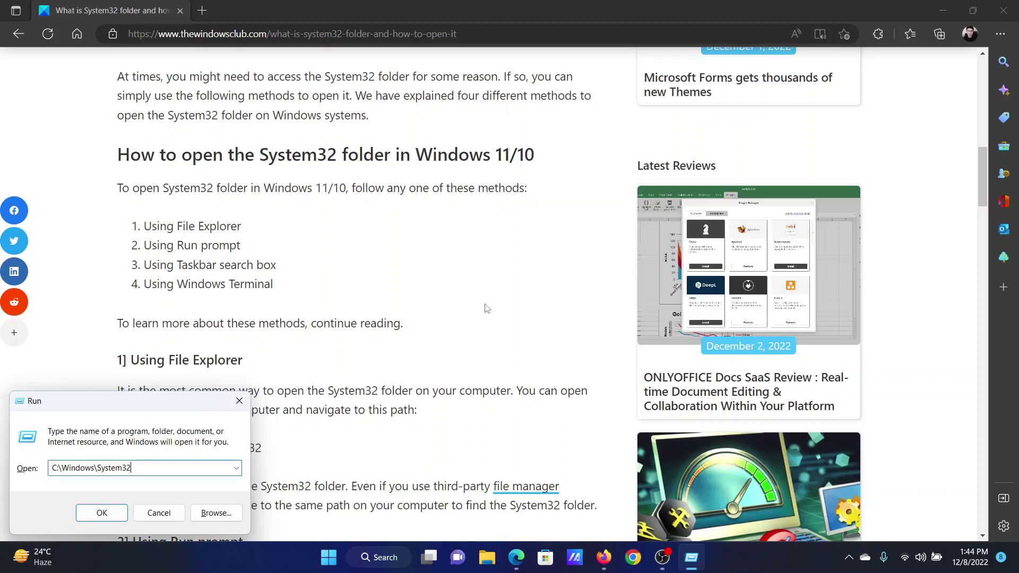
key("Return")
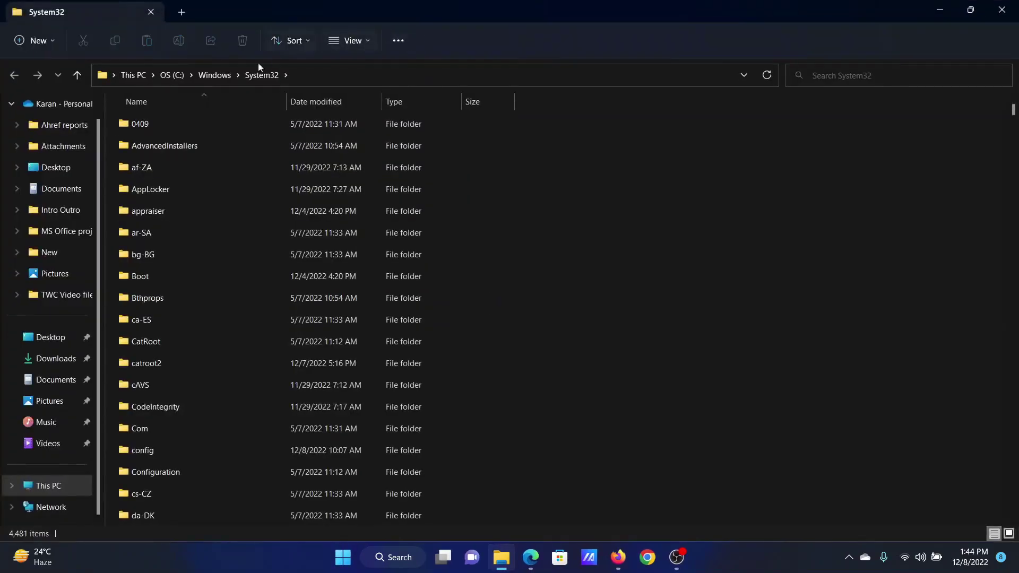
- Copy the C:\Windows\System32 path from the Run dialog's Open field
key("alt+Tab")
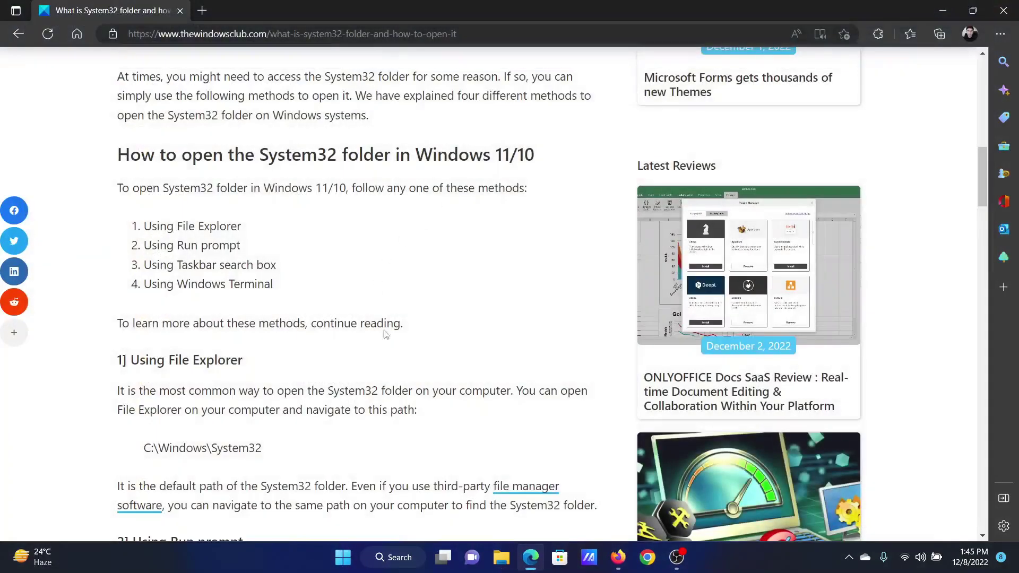
key("super+r")
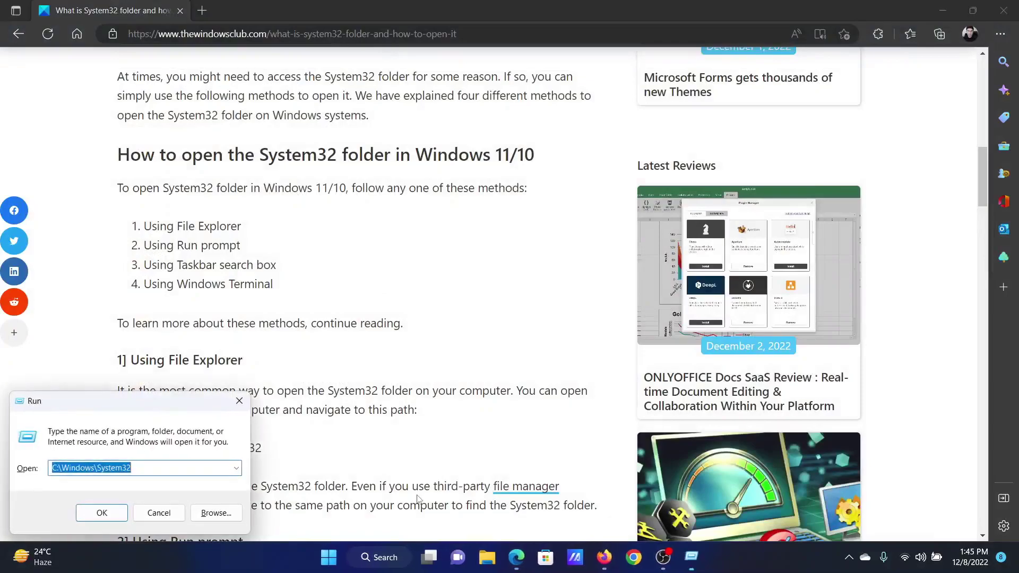
right_click(112, 474)
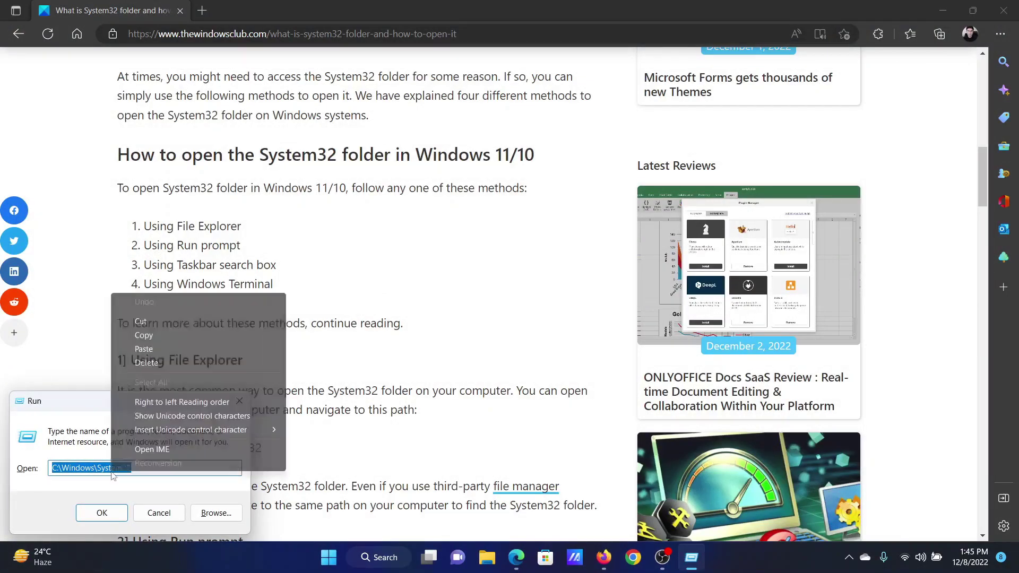
left_click(158, 332)
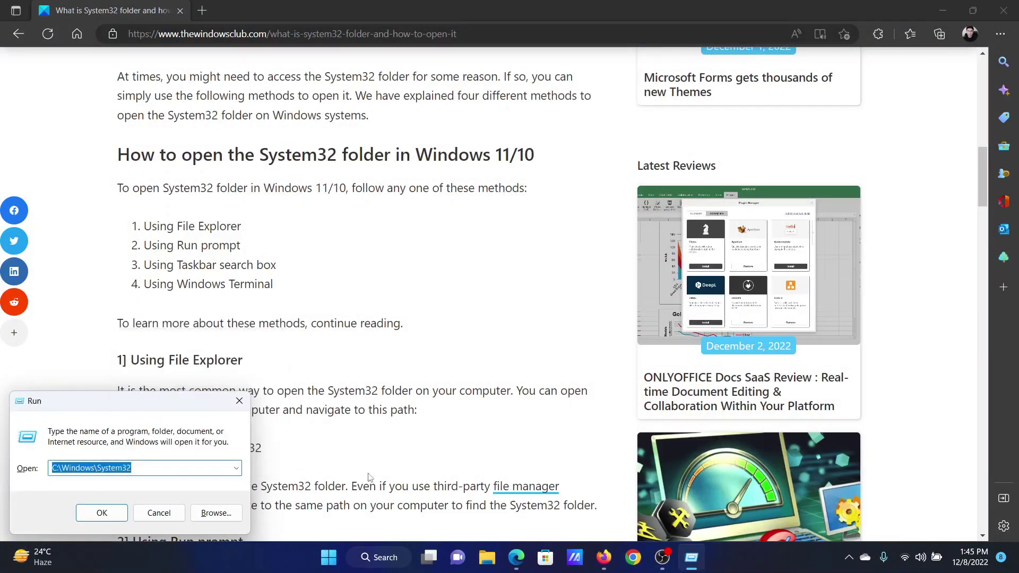
- Paste the path into Windows Search, open the matched System32 folder, then close it
left_click(380, 557)
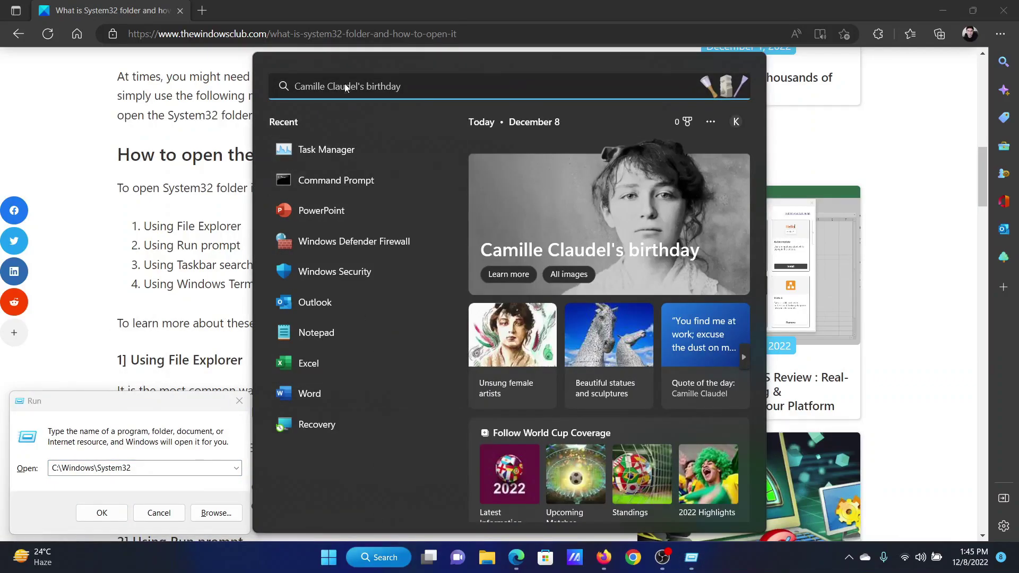
right_click(346, 86)
left_click(382, 97)
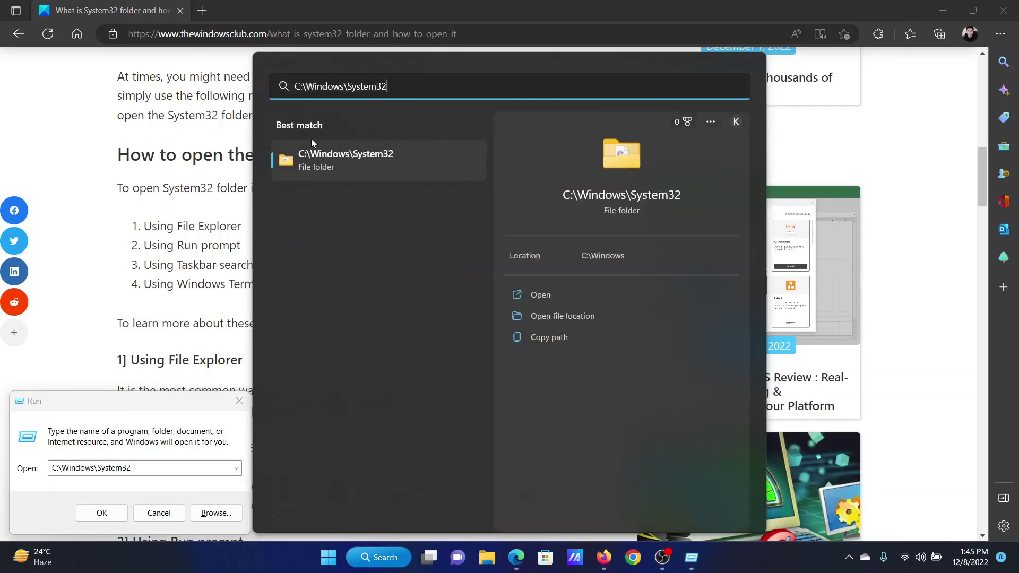
left_click(358, 163)
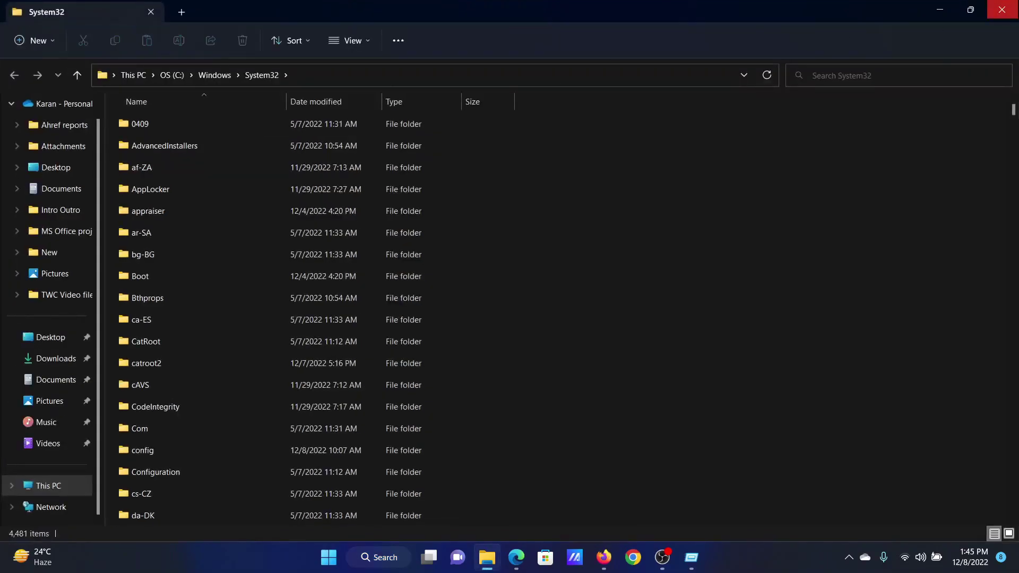
left_click(1003, 8)
- Dismiss the leftover Run dialog and briefly highlight the System32 article's title
key("Escape")
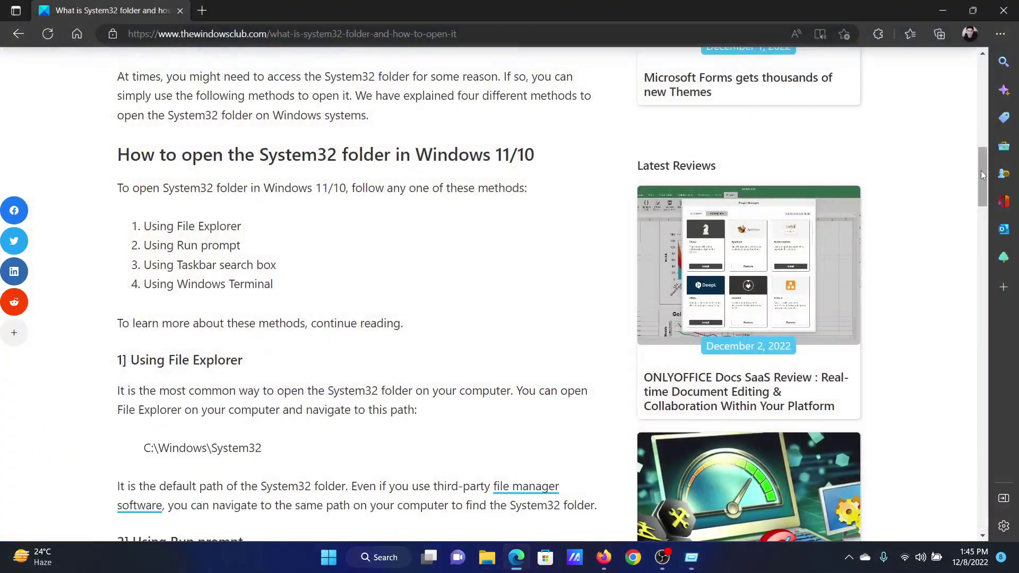
left_click_drag(984, 176, 978, 77)
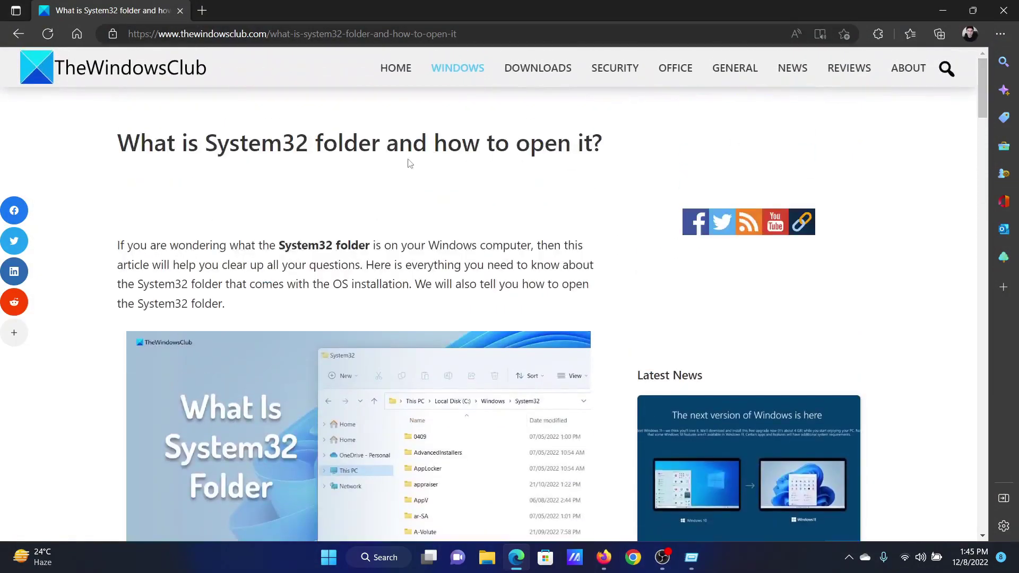
left_click_drag(117, 143, 591, 144)
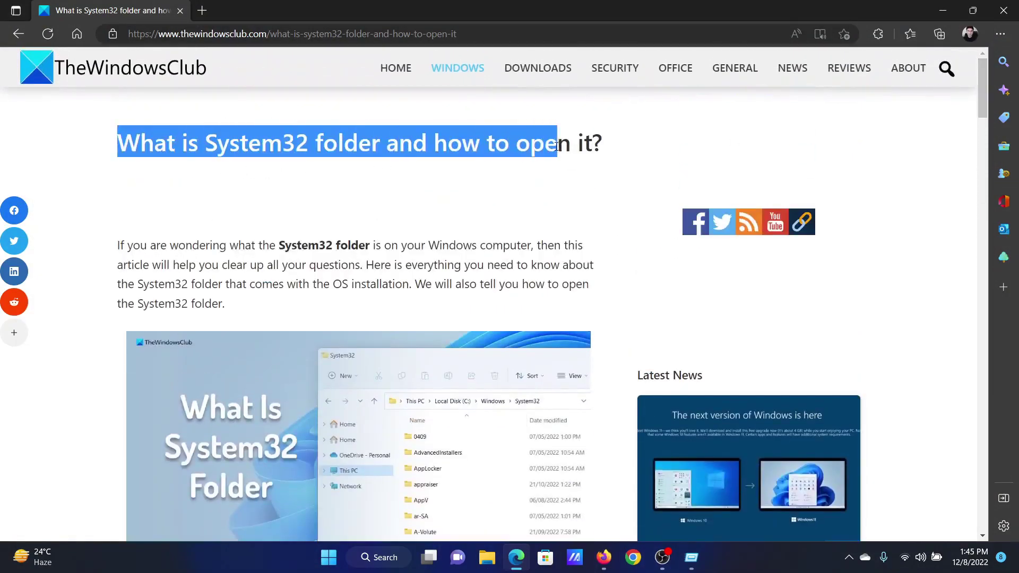
left_click(432, 217)
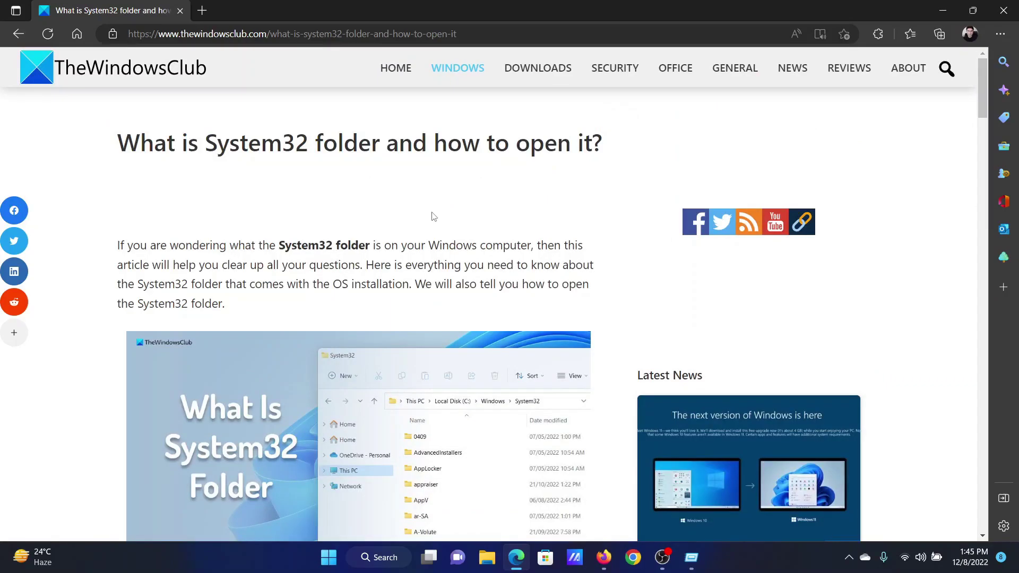